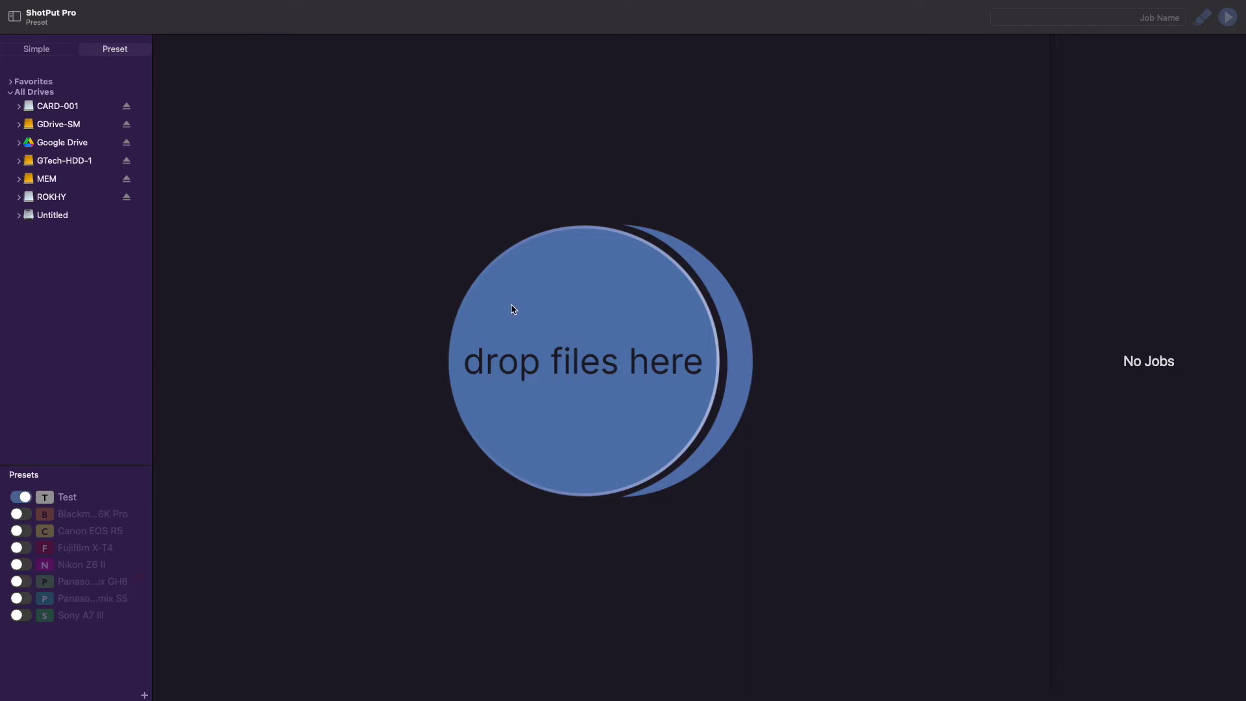
- Open the date format editor in the advanced preferences
mouse_move(48, 3)
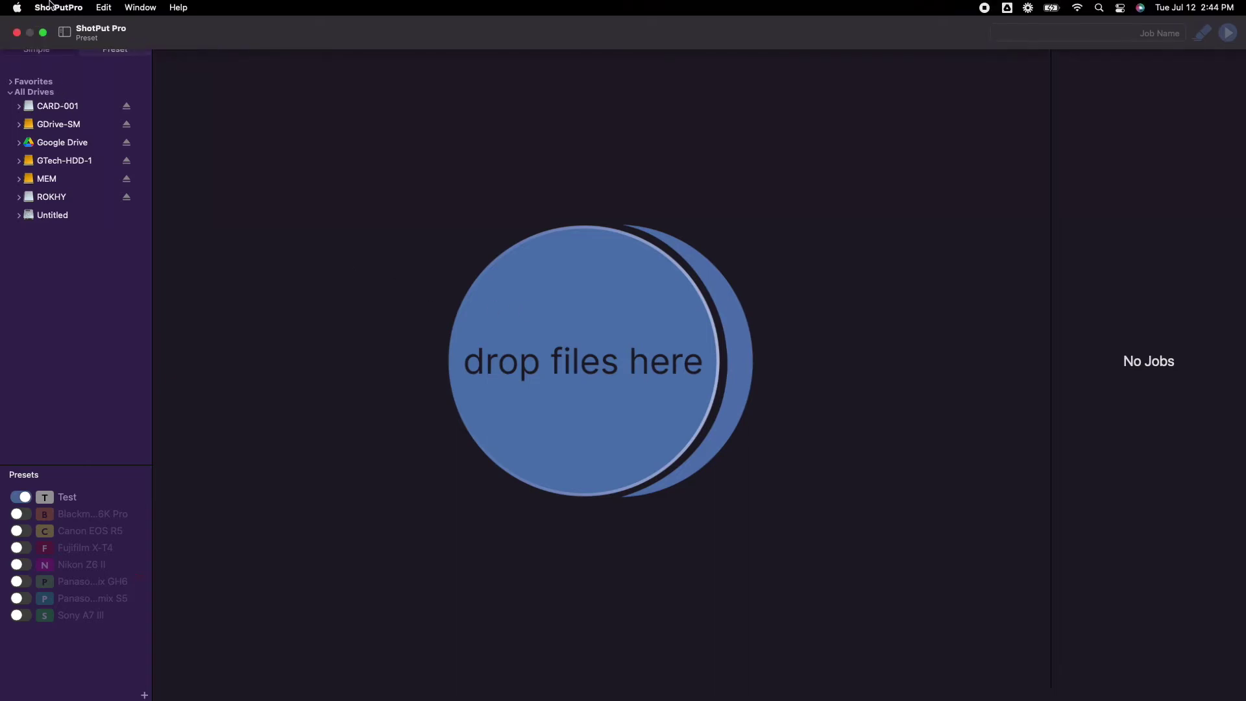
click(60, 8)
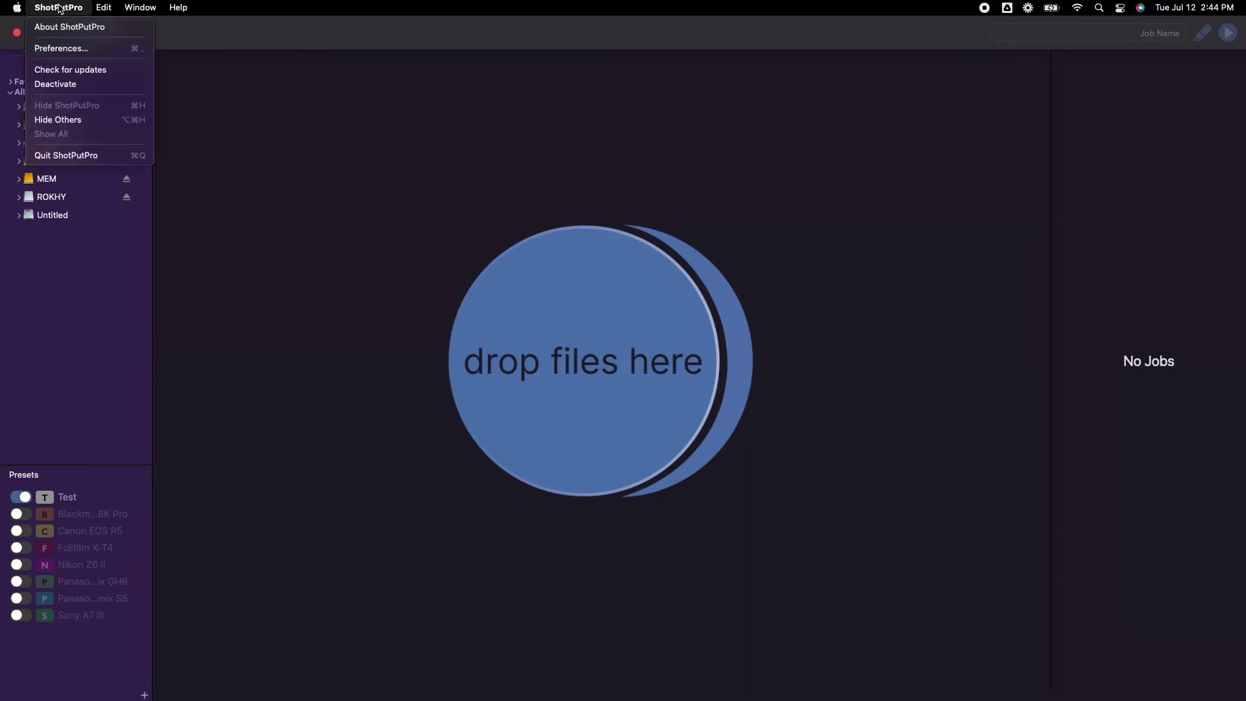
click(89, 48)
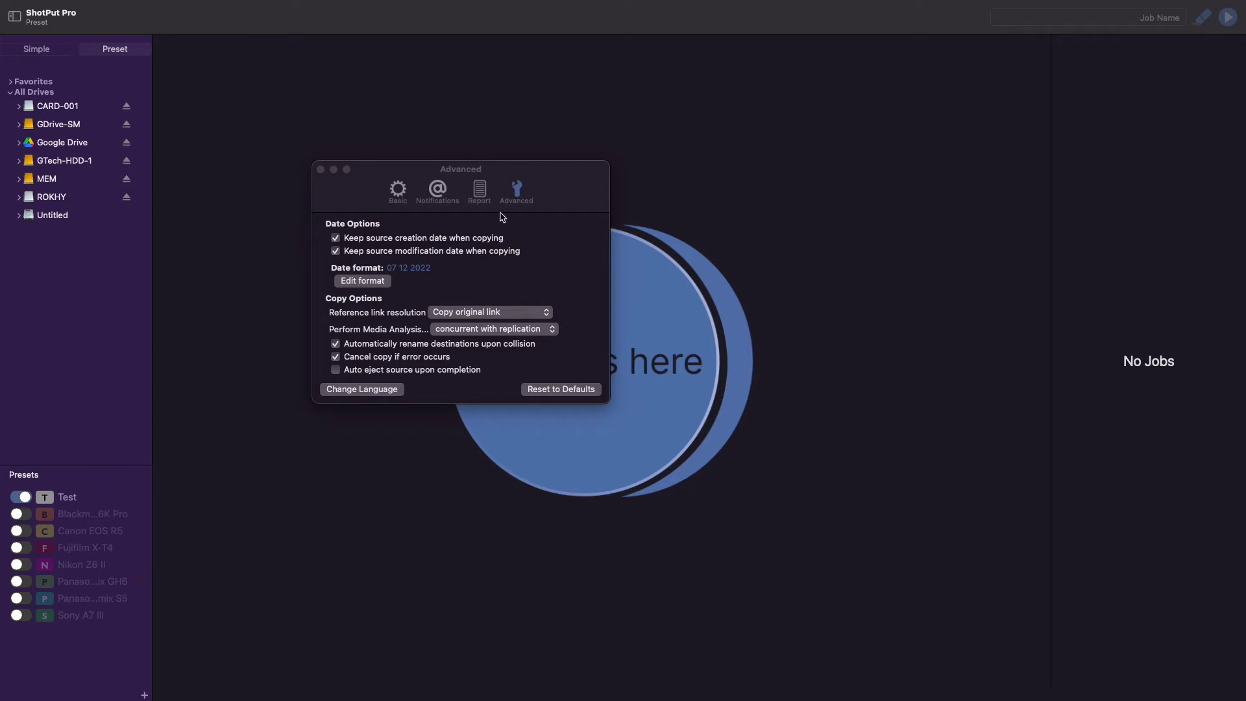
click(515, 196)
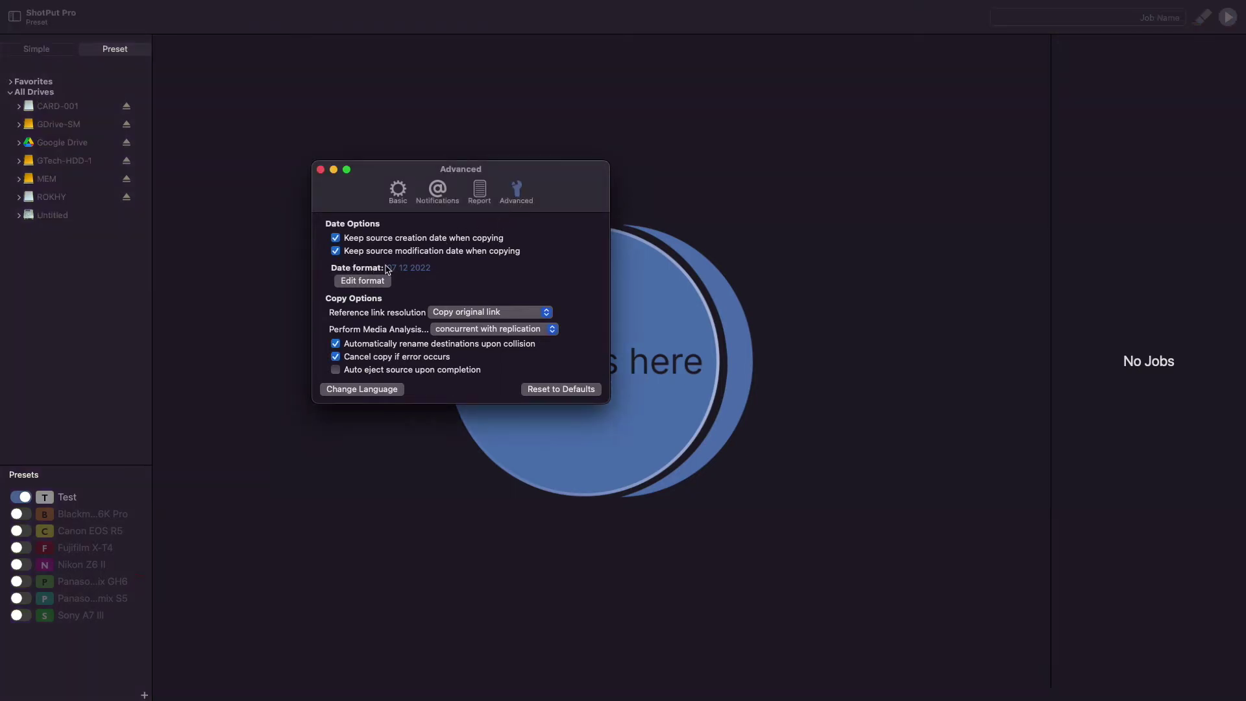
click(376, 283)
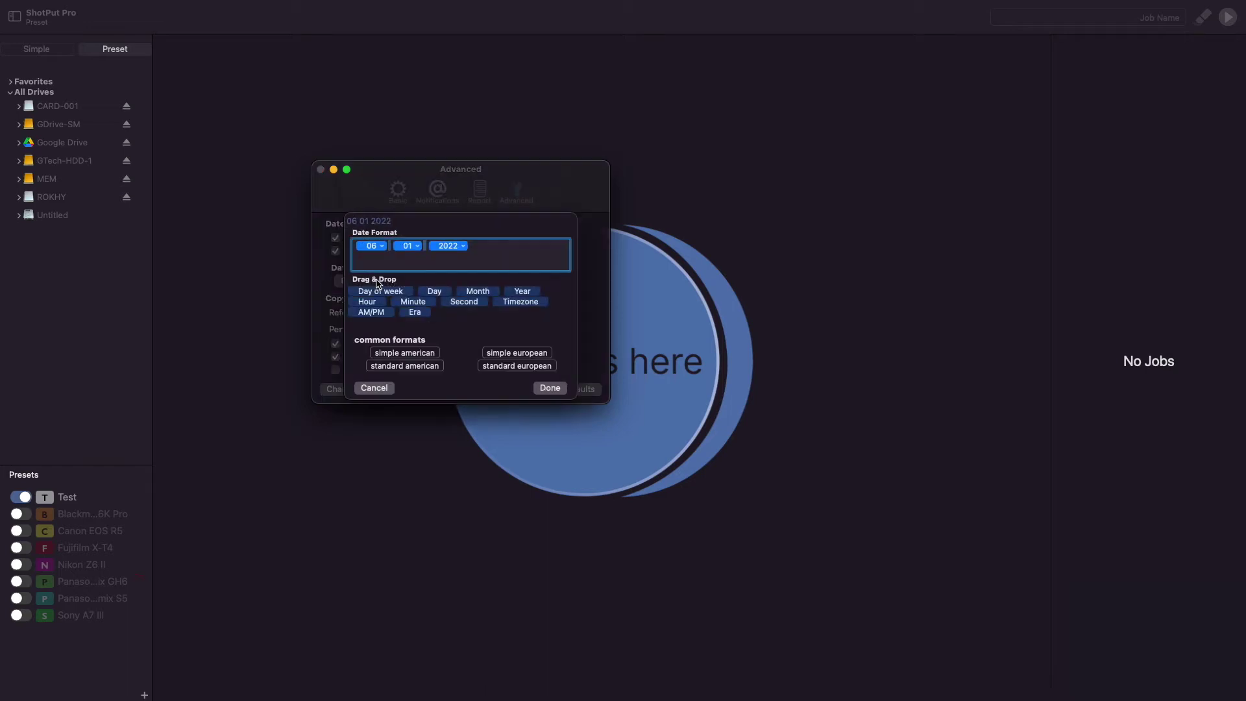
- Add a Month token at the end of the date format, after the year
click(480, 248)
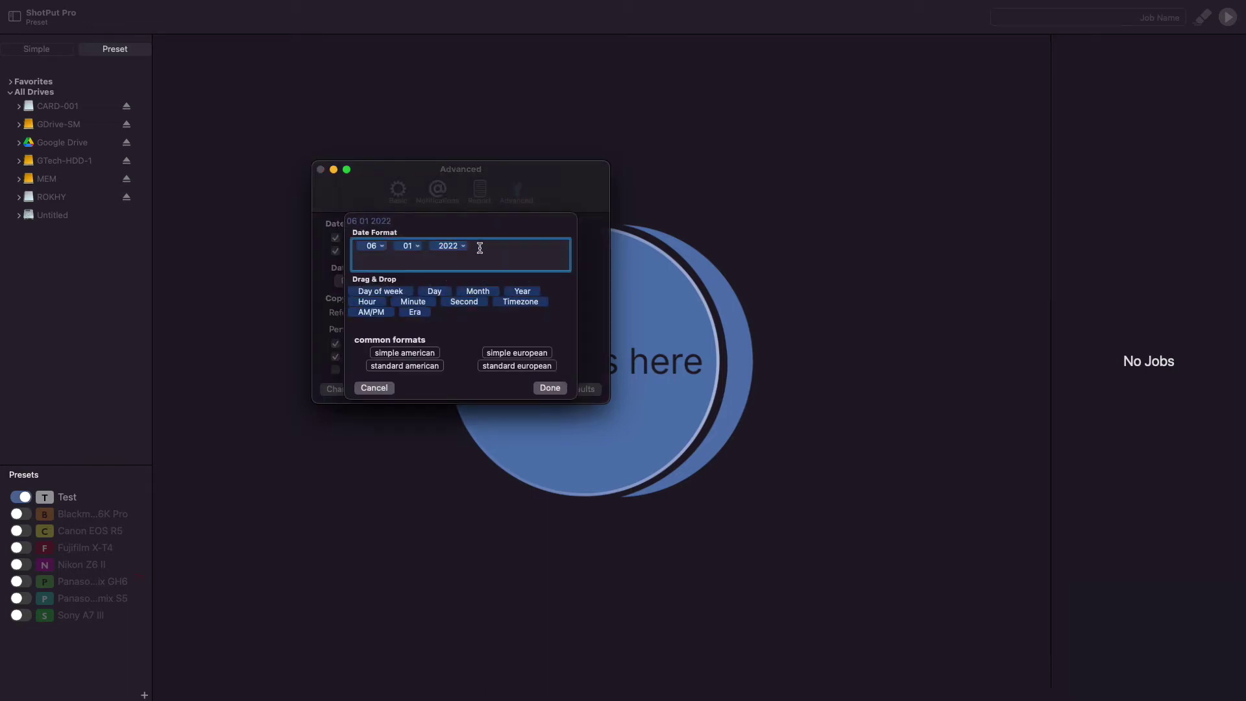
mouse_move(441, 291)
mouse_down()
mouse_move(489, 259)
mouse_move(456, 291)
mouse_up()
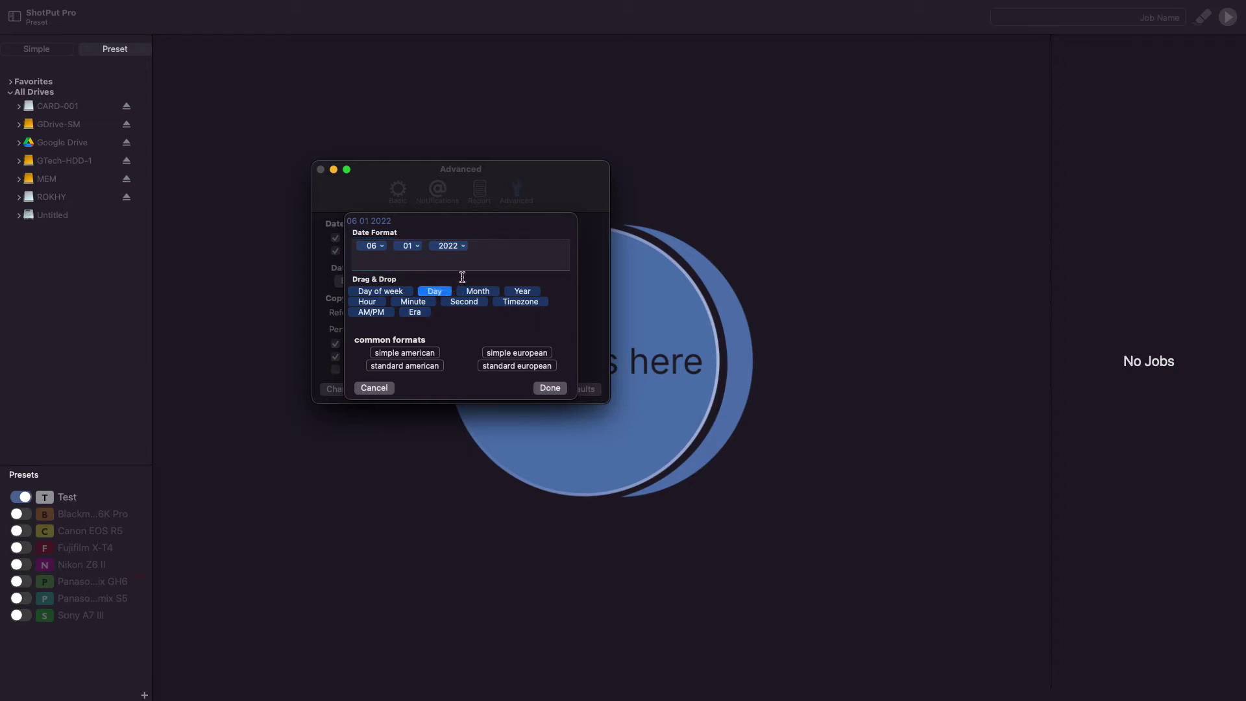
click(483, 250)
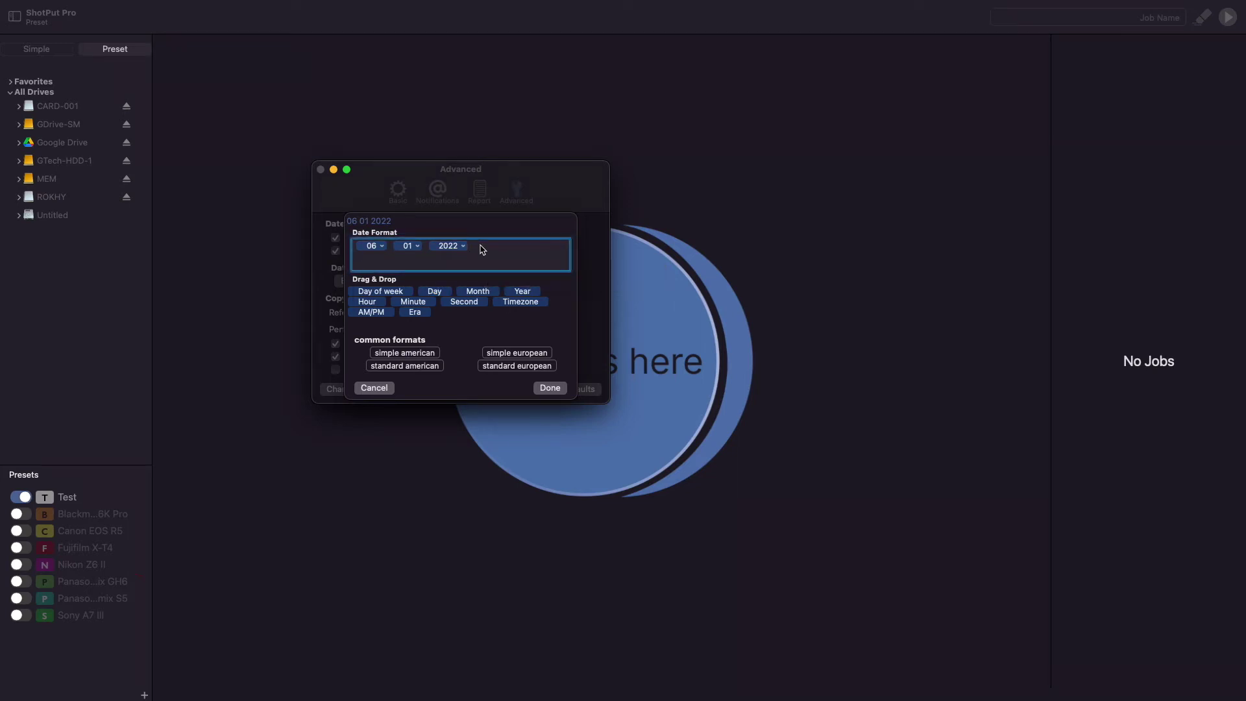
text(-)
key(BackSpace)
text(Month)
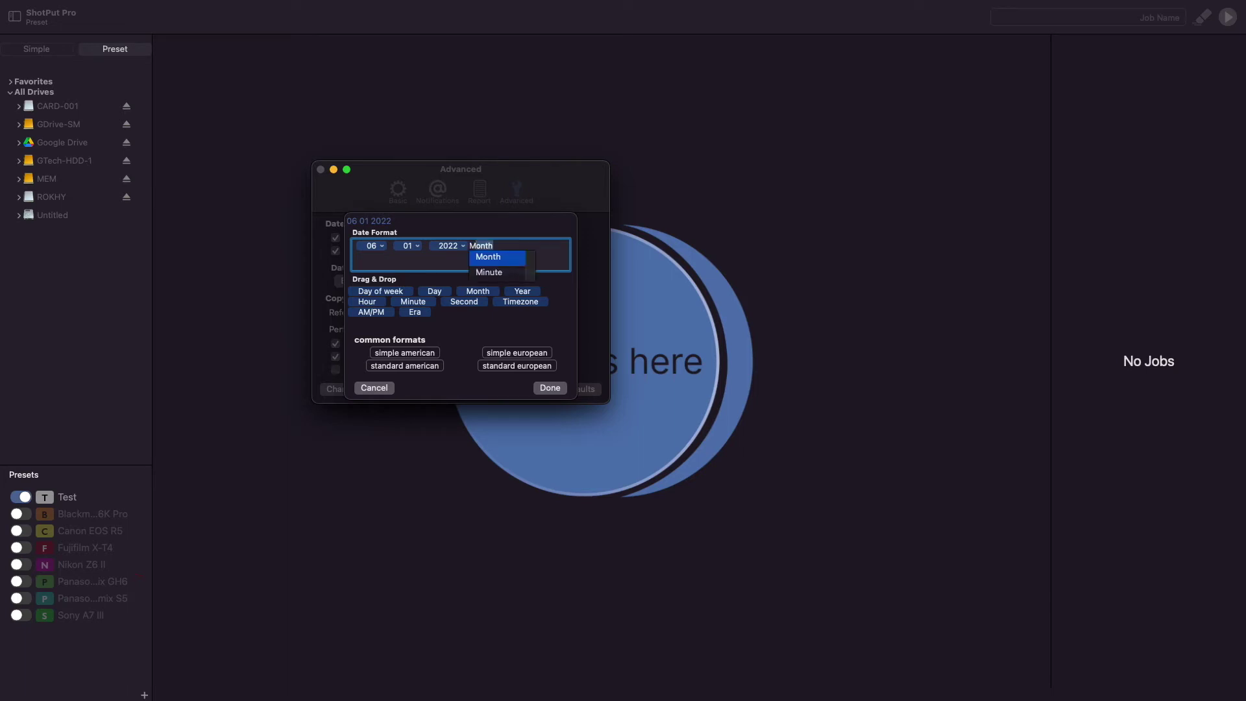
key(Down)
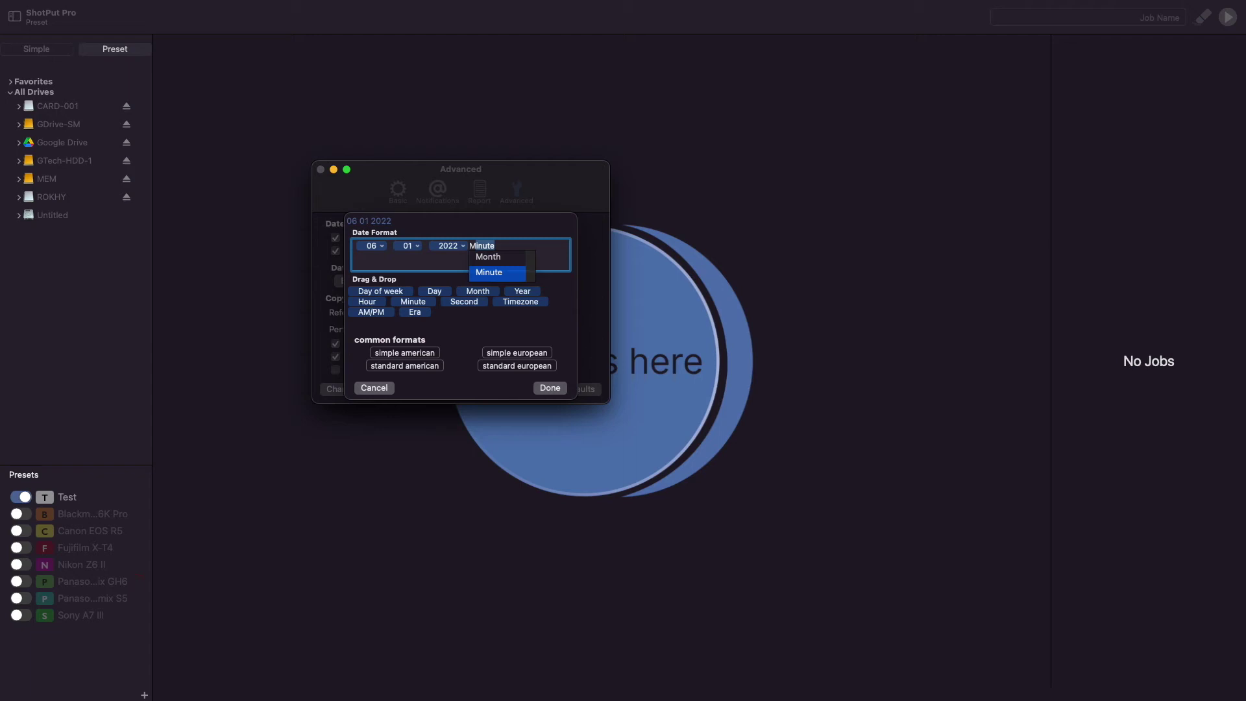
key(Up)
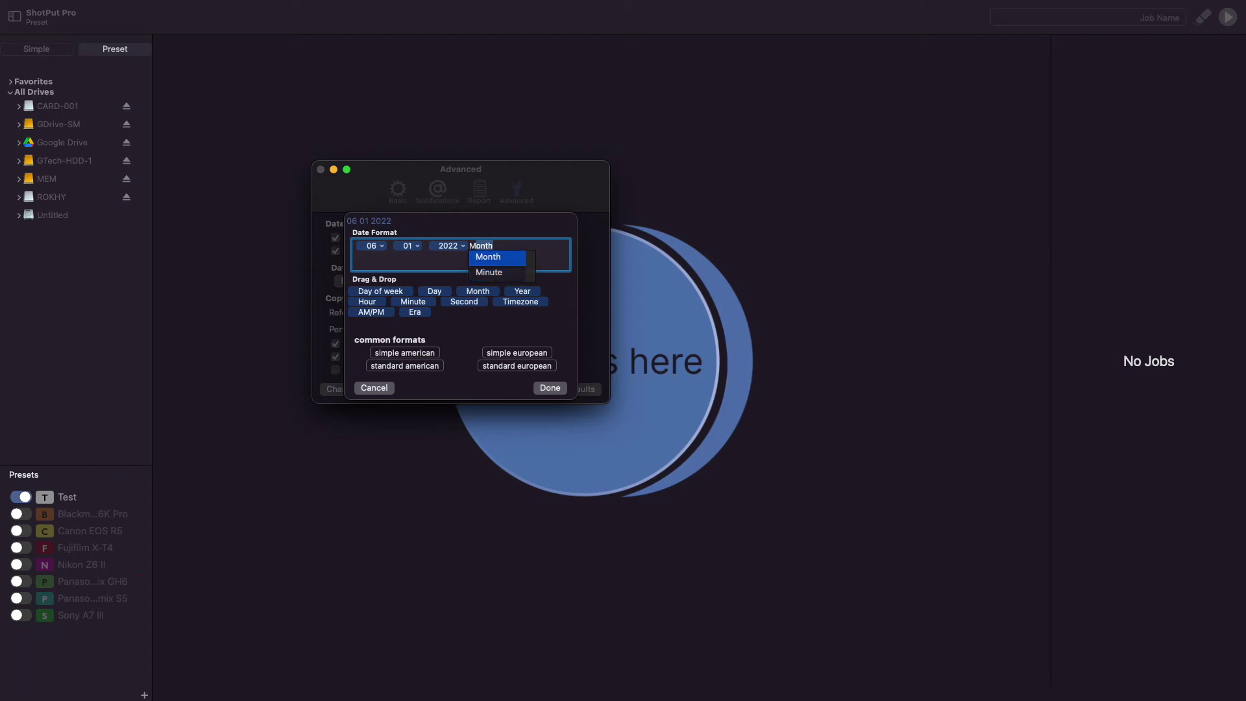
key(Return)
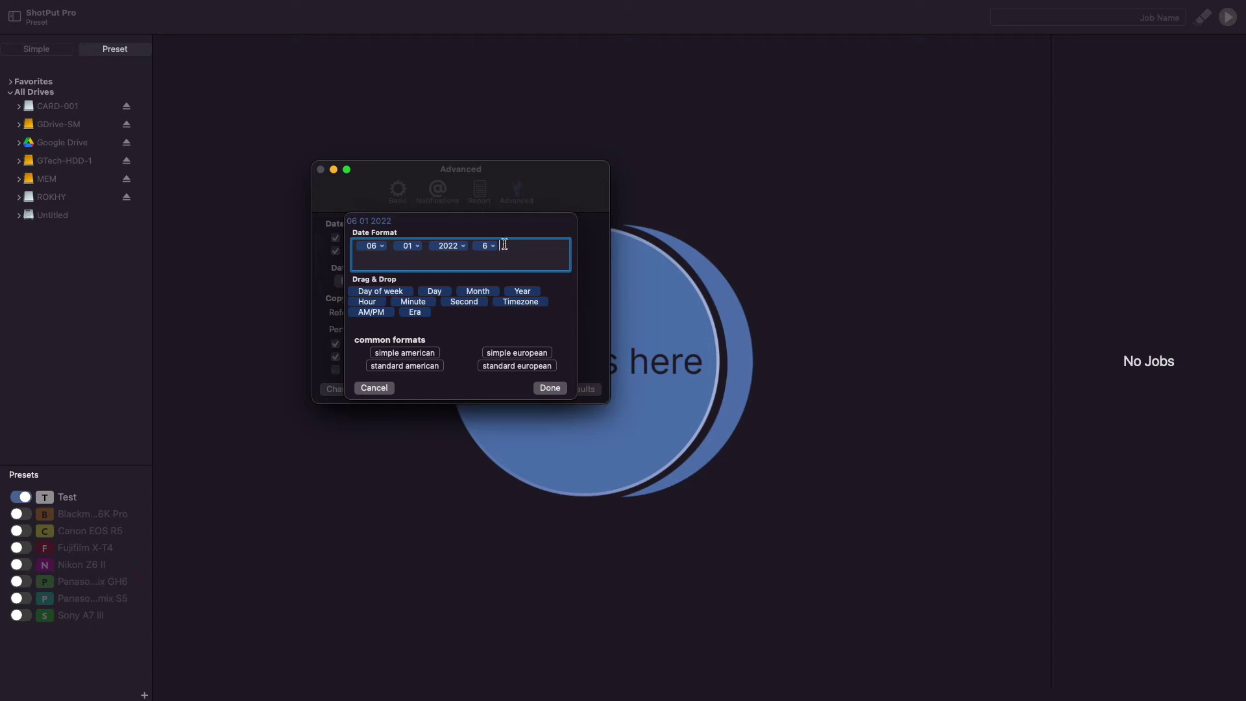
text(Second)
key(BackSpace)
key(BackSpace)
key(BackSpace)
key(BackSpace)
key(BackSpace)
key(BackSpace)
text(, S)
key(BackSpace)
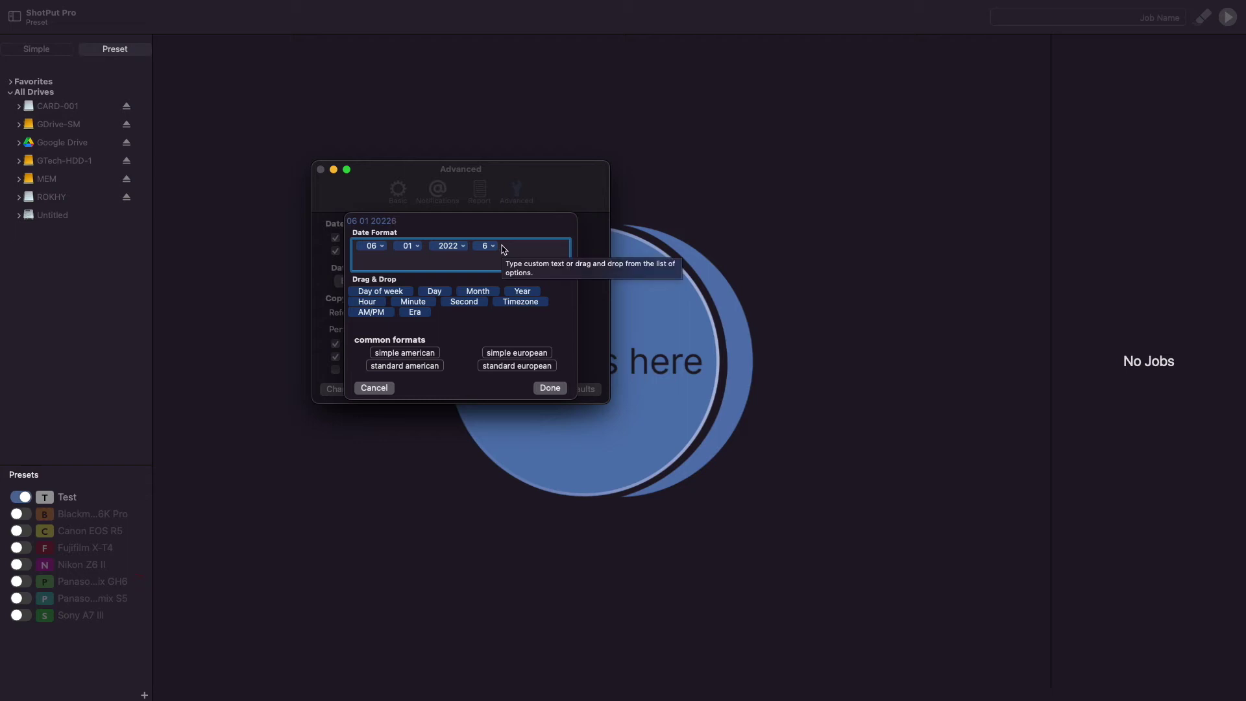
- Switch the month token at the end of the date format to the full month name, June
click(464, 246)
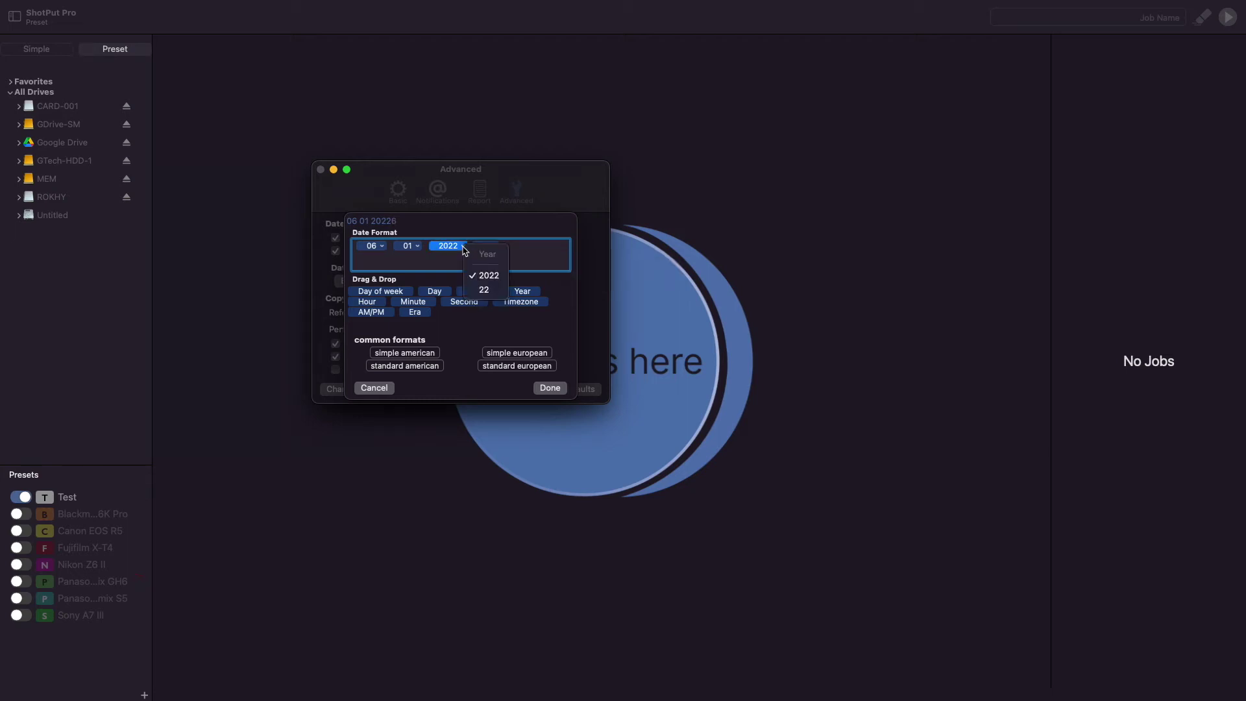
click(508, 251)
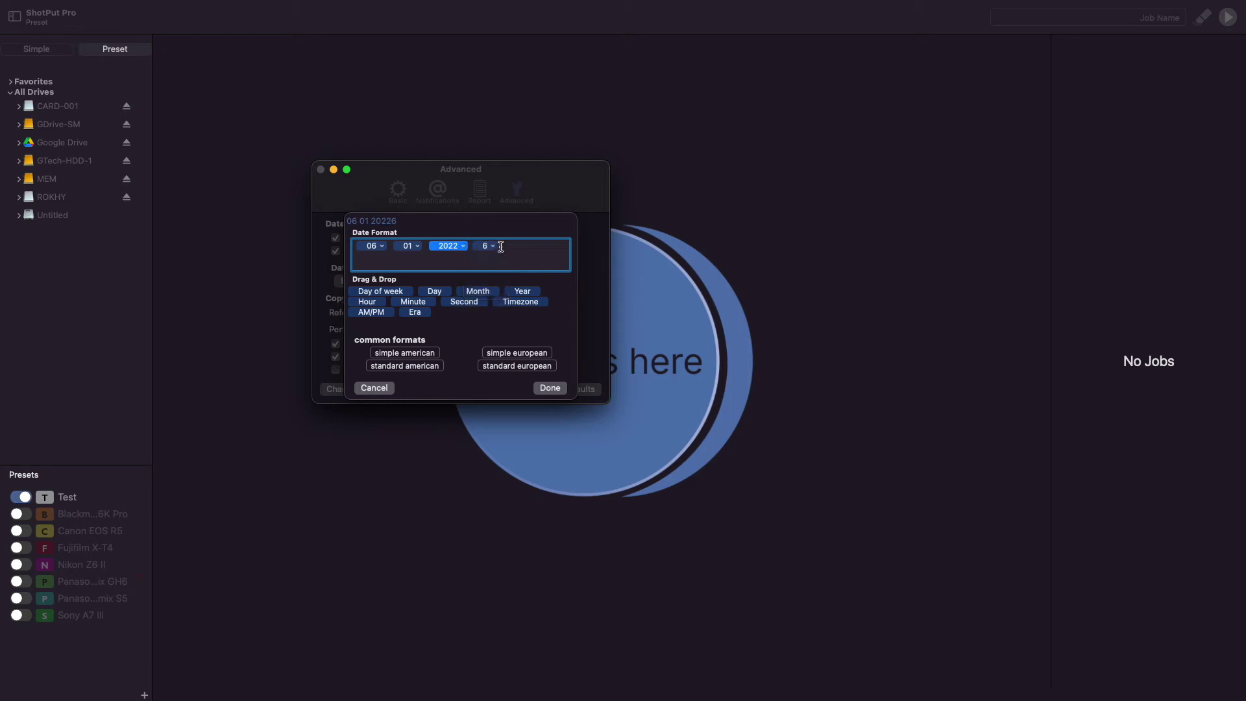
click(498, 250)
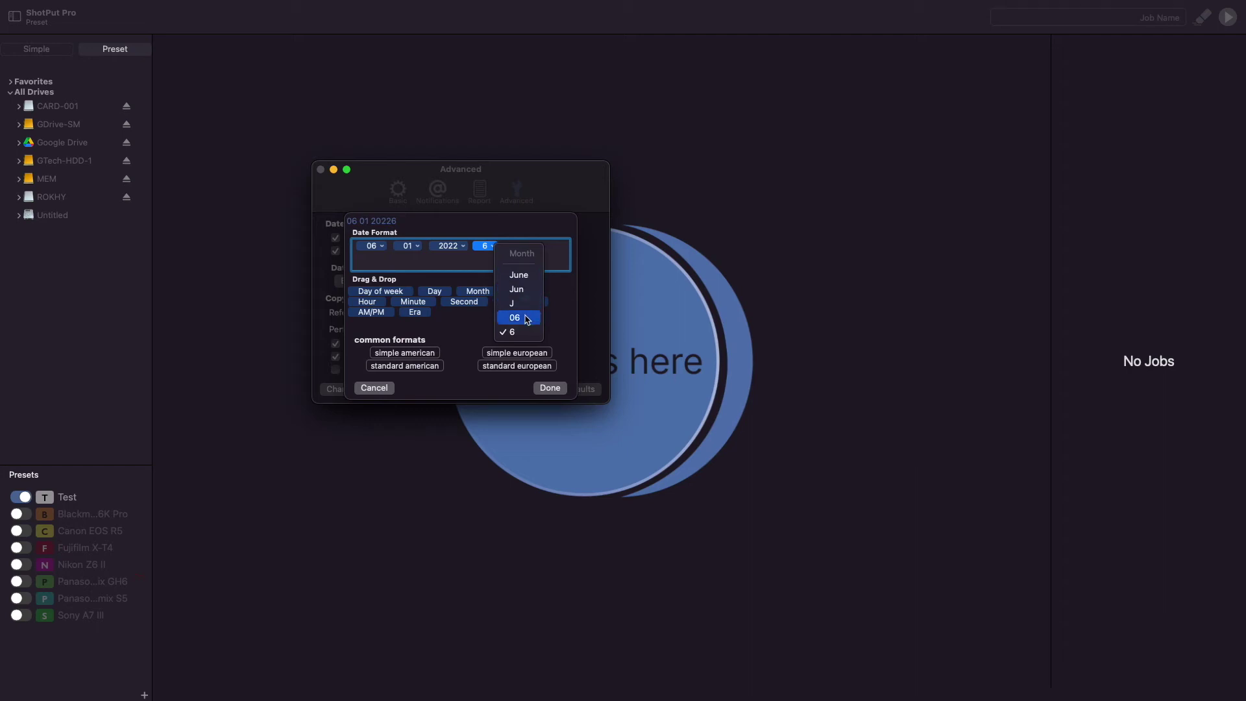
click(525, 277)
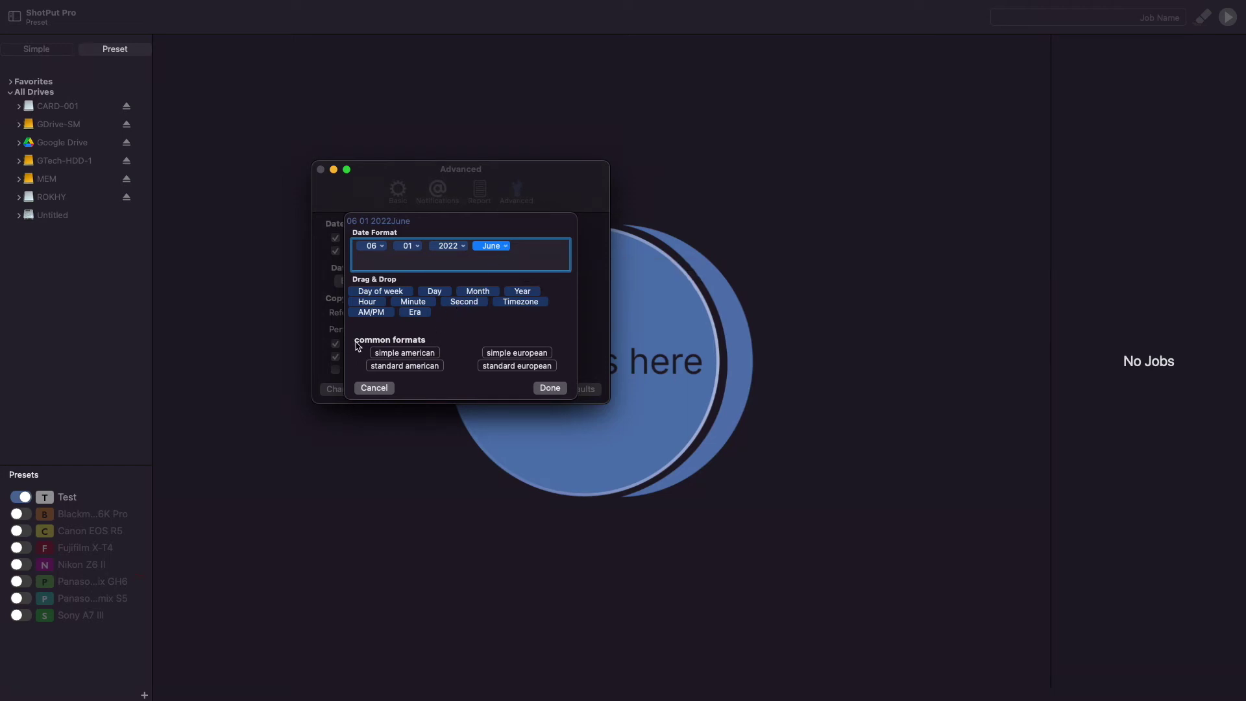
- Apply the standard American common format as the default date format and close the preferences
click(425, 352)
click(430, 365)
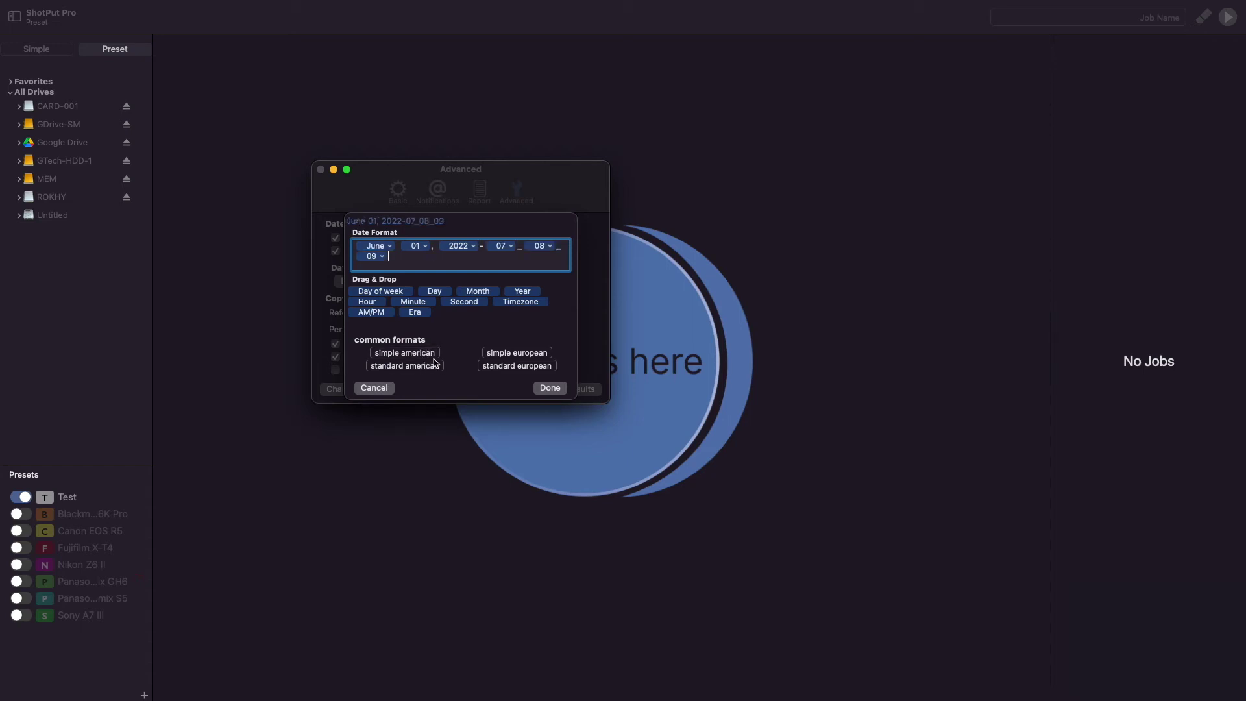
click(503, 355)
click(505, 367)
click(416, 367)
click(547, 389)
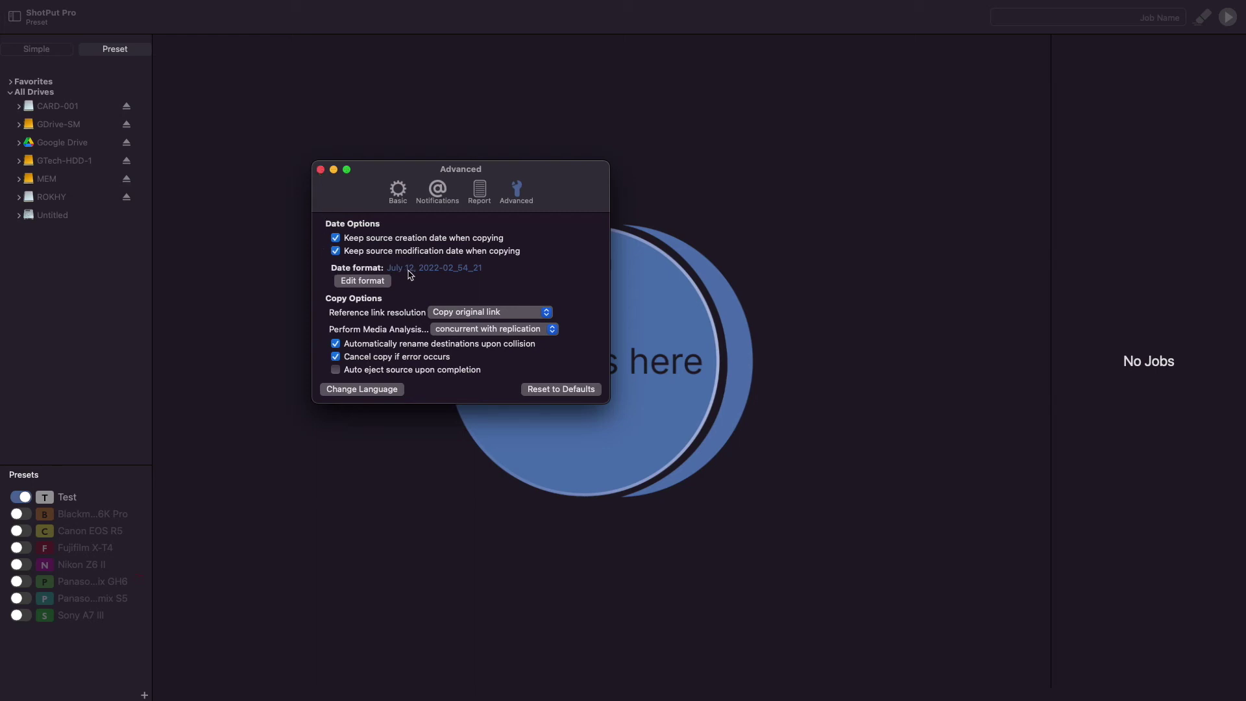
click(320, 170)
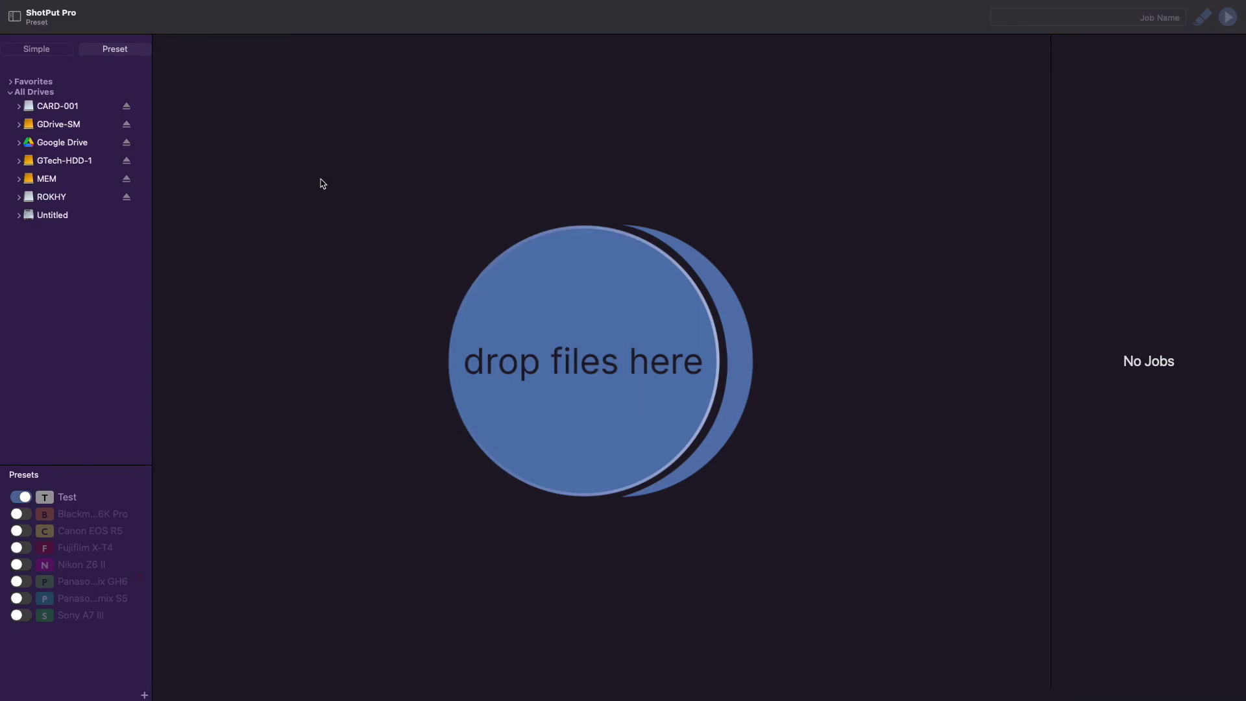
- Add a custom naming scheme to the Test preset and append the Date Created token after Job Name
click(120, 52)
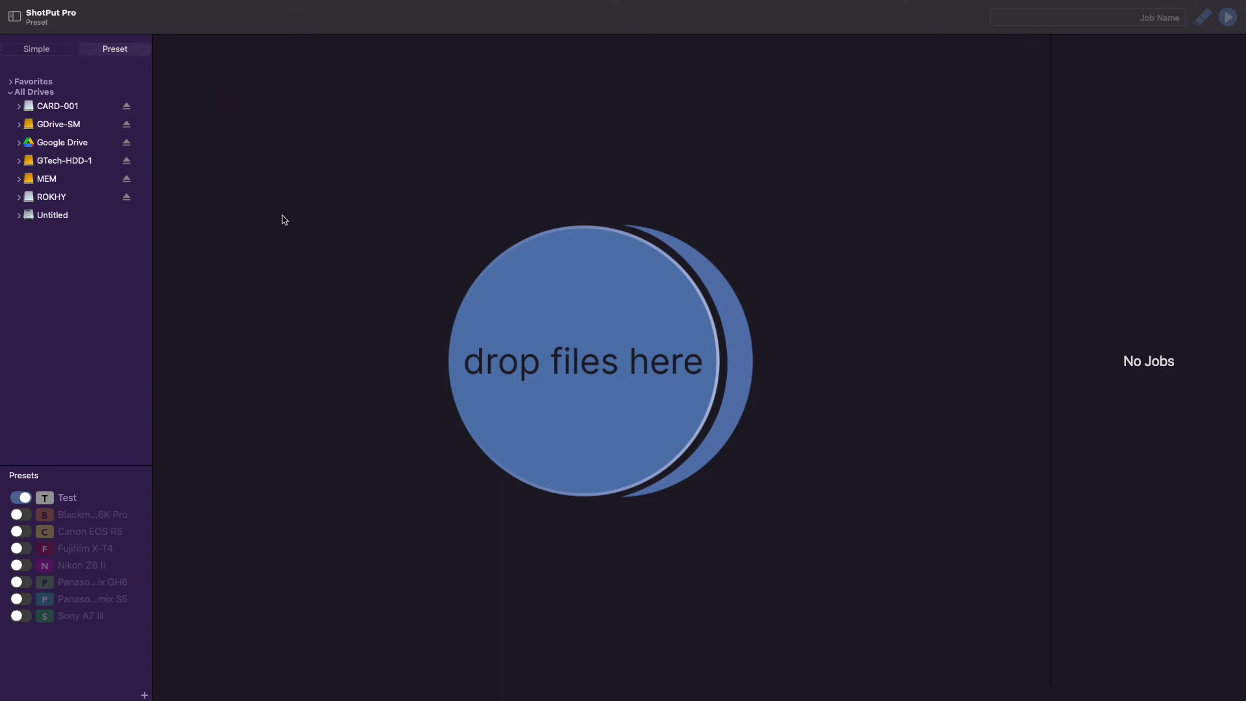
click(68, 501)
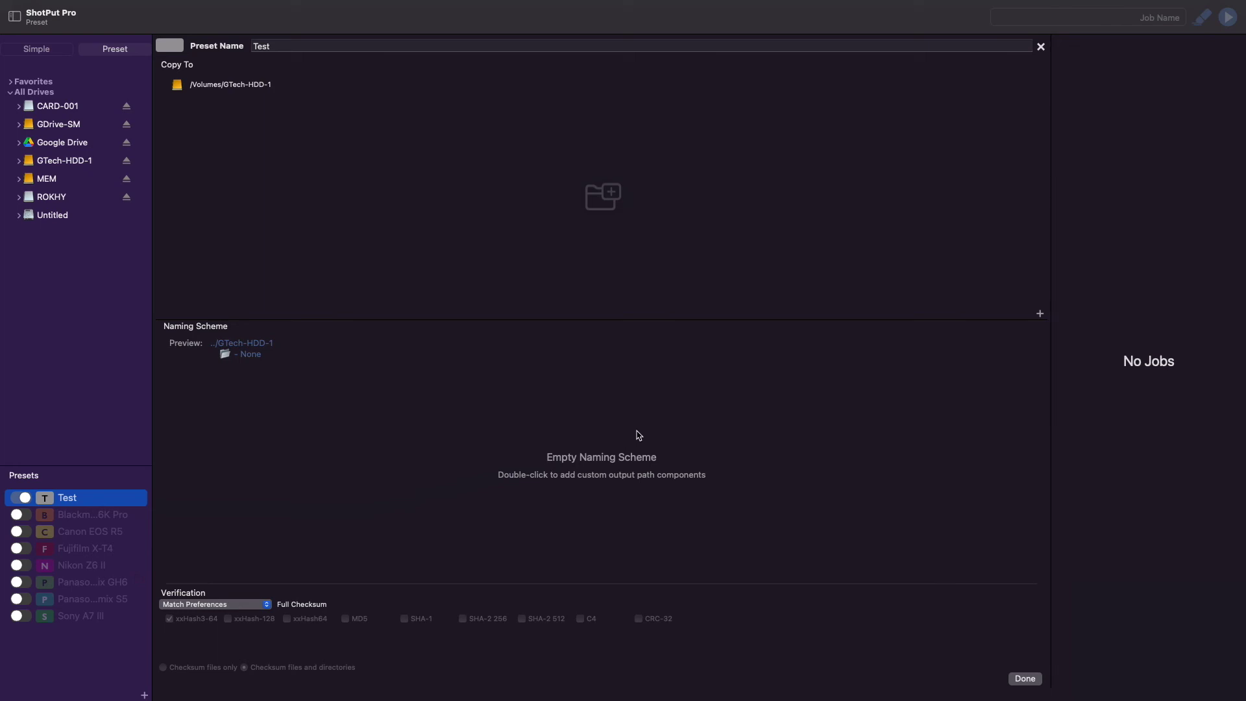
double_click(557, 466)
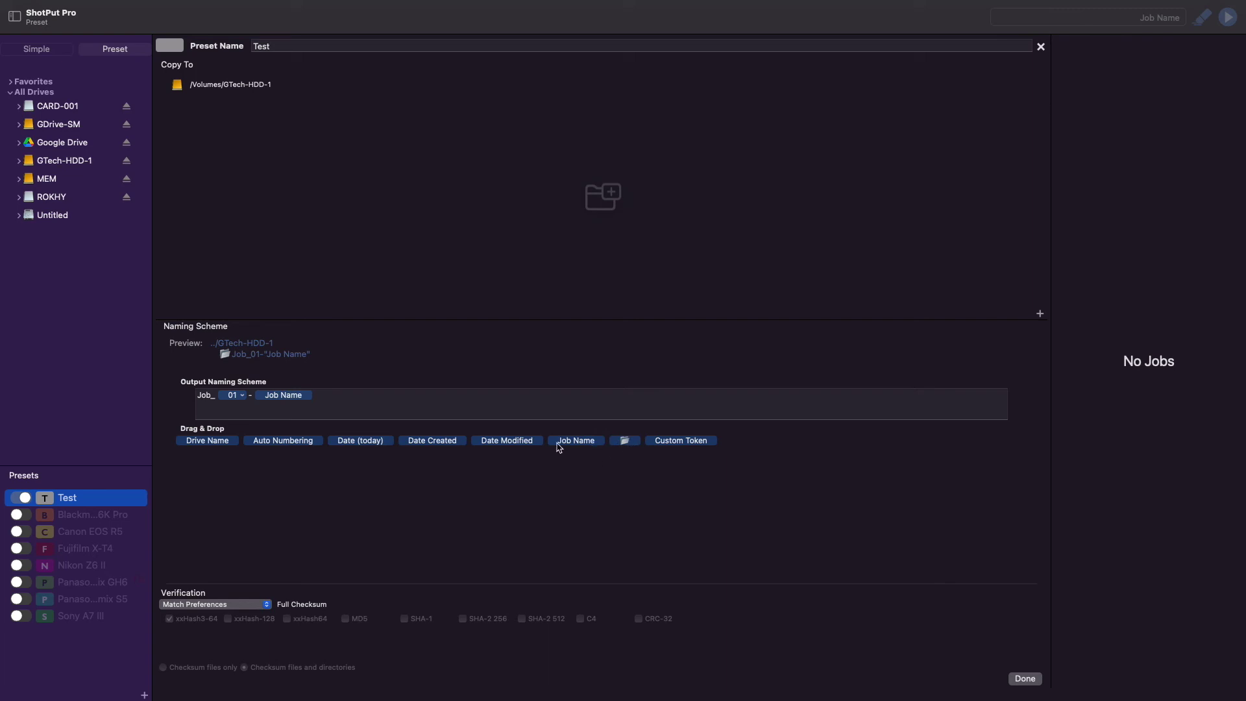
drag(434, 441, 388, 401)
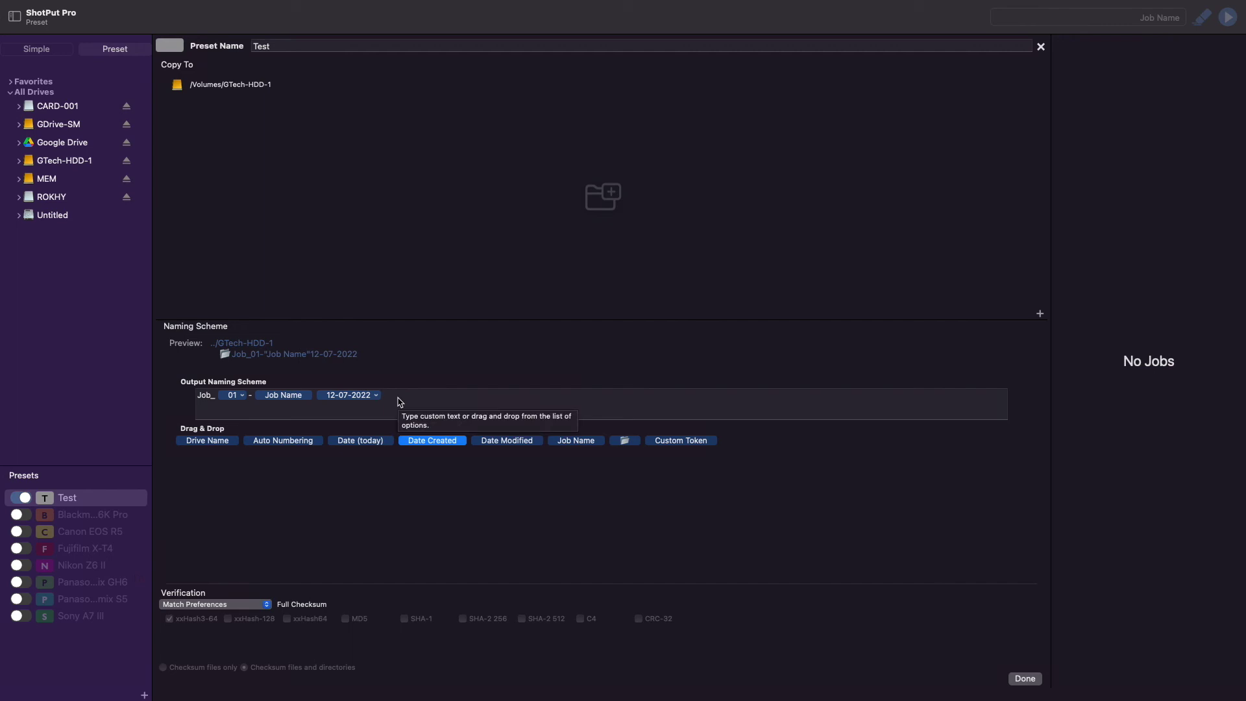
- Review the Date Created token's date format in the naming scheme and save the Test preset
click(376, 396)
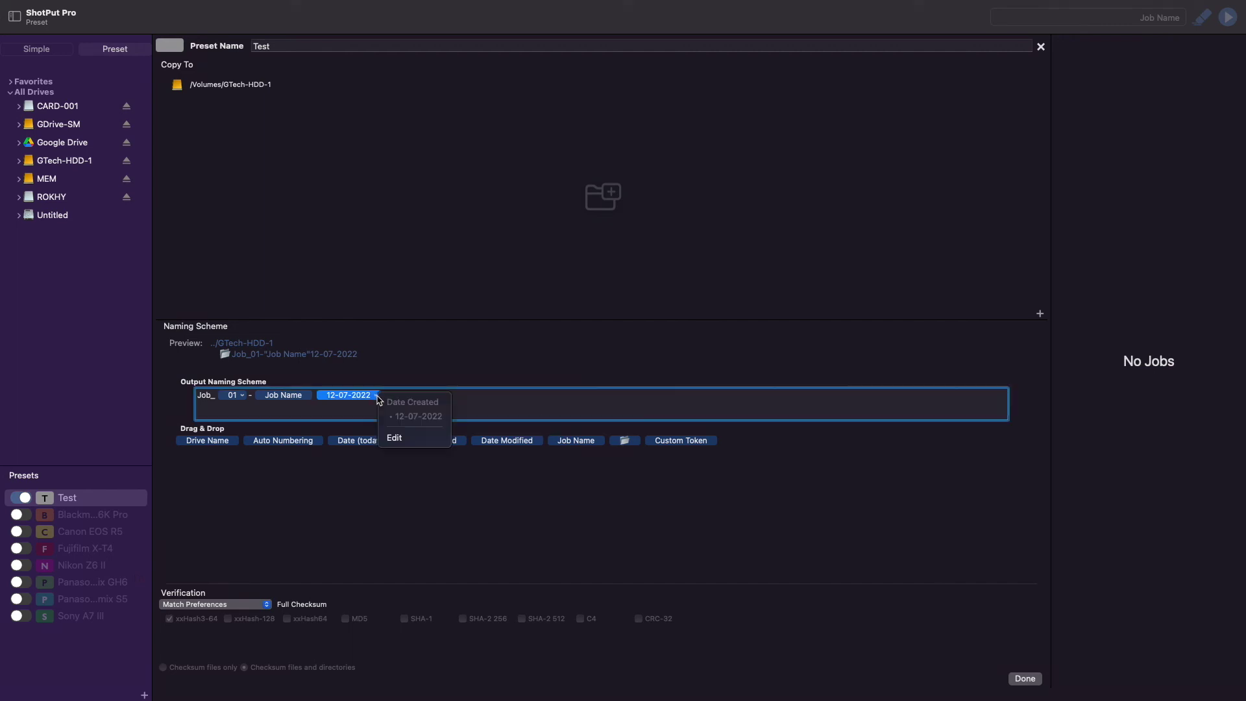
click(409, 439)
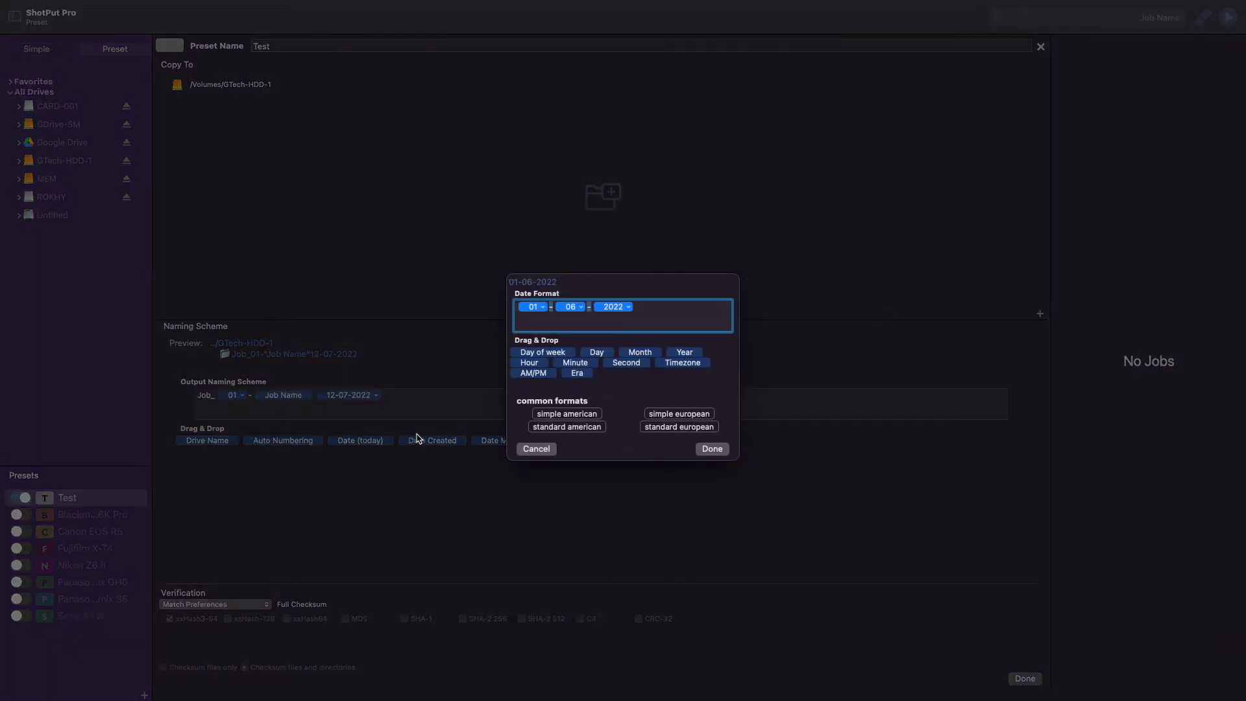
click(639, 311)
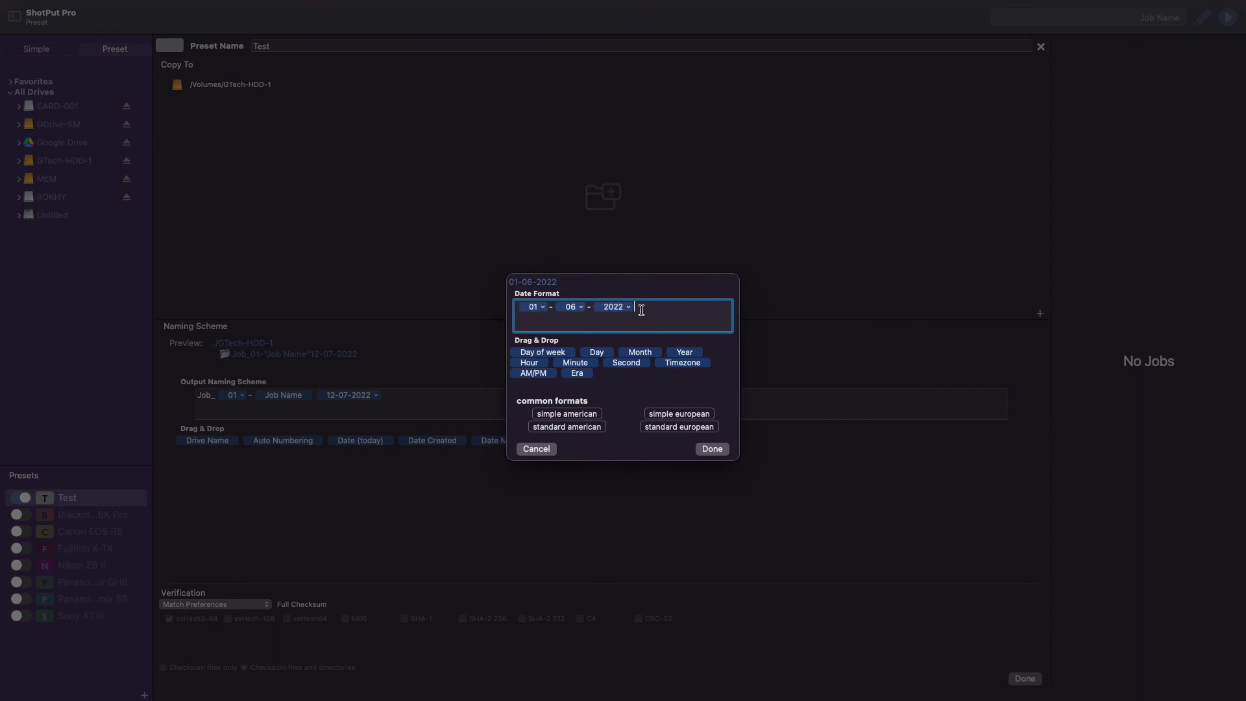
mouse_move(597, 353)
mouse_down()
mouse_move(637, 325)
mouse_move(607, 353)
mouse_up()
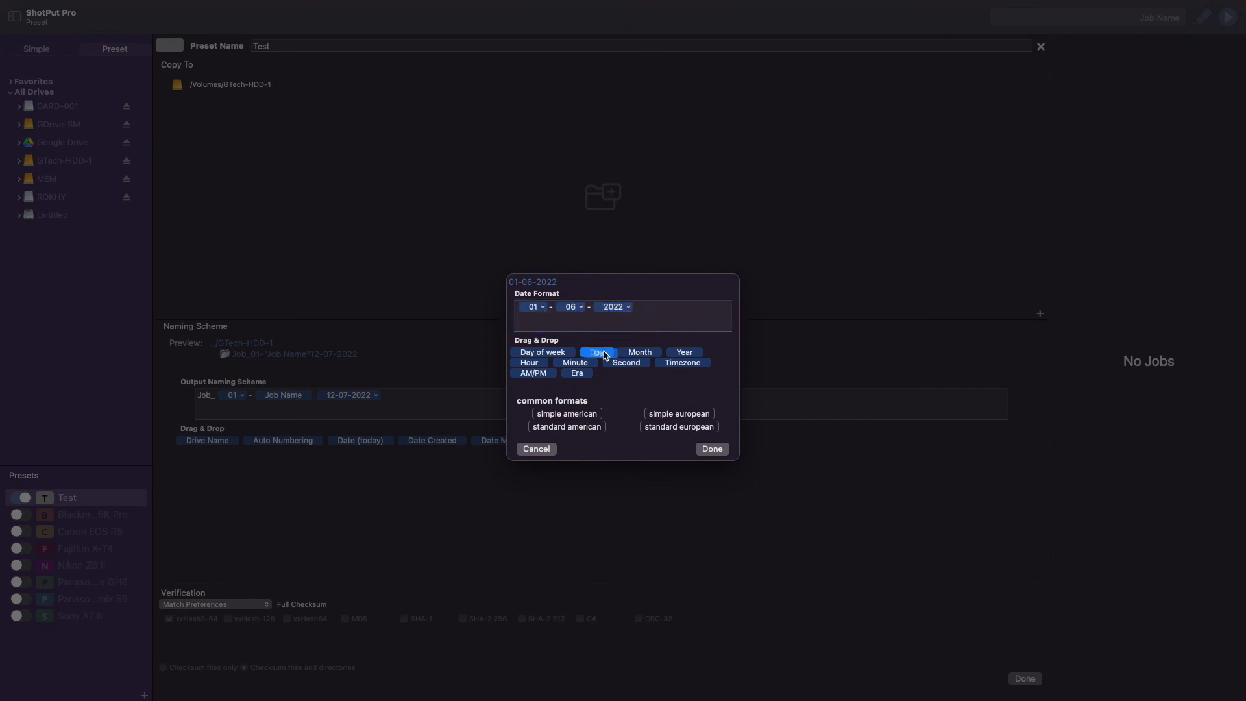
click(642, 310)
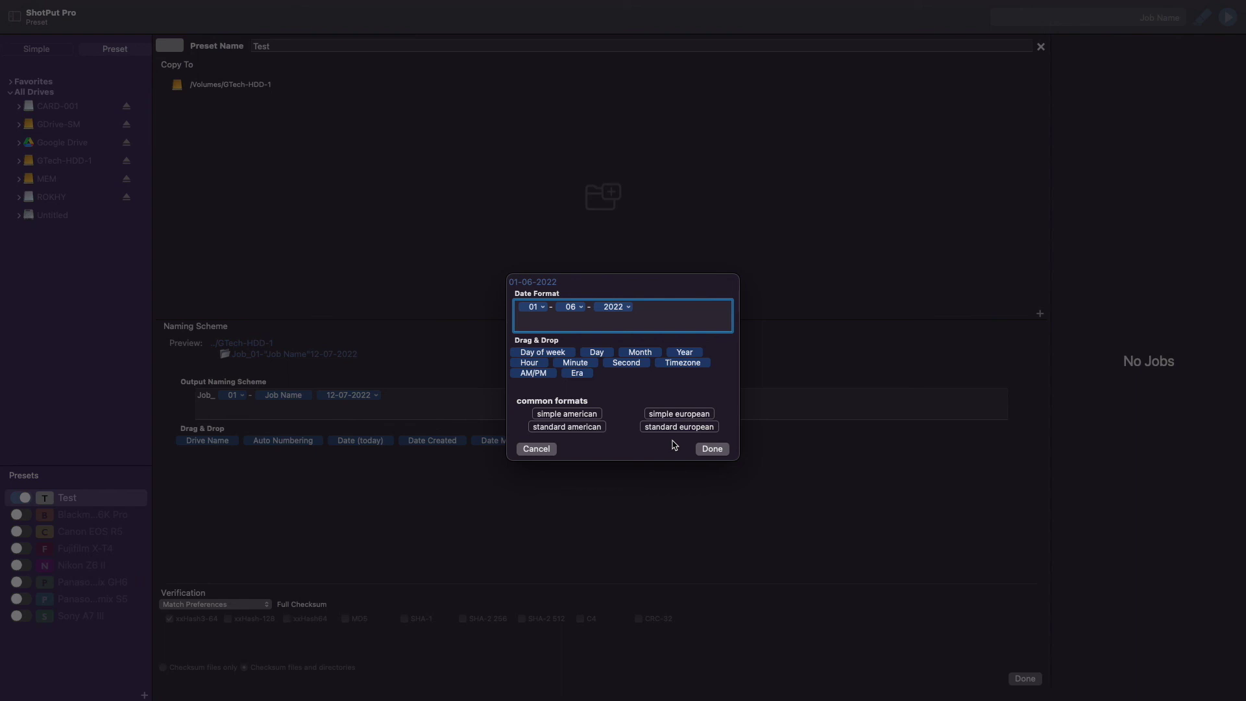
click(712, 448)
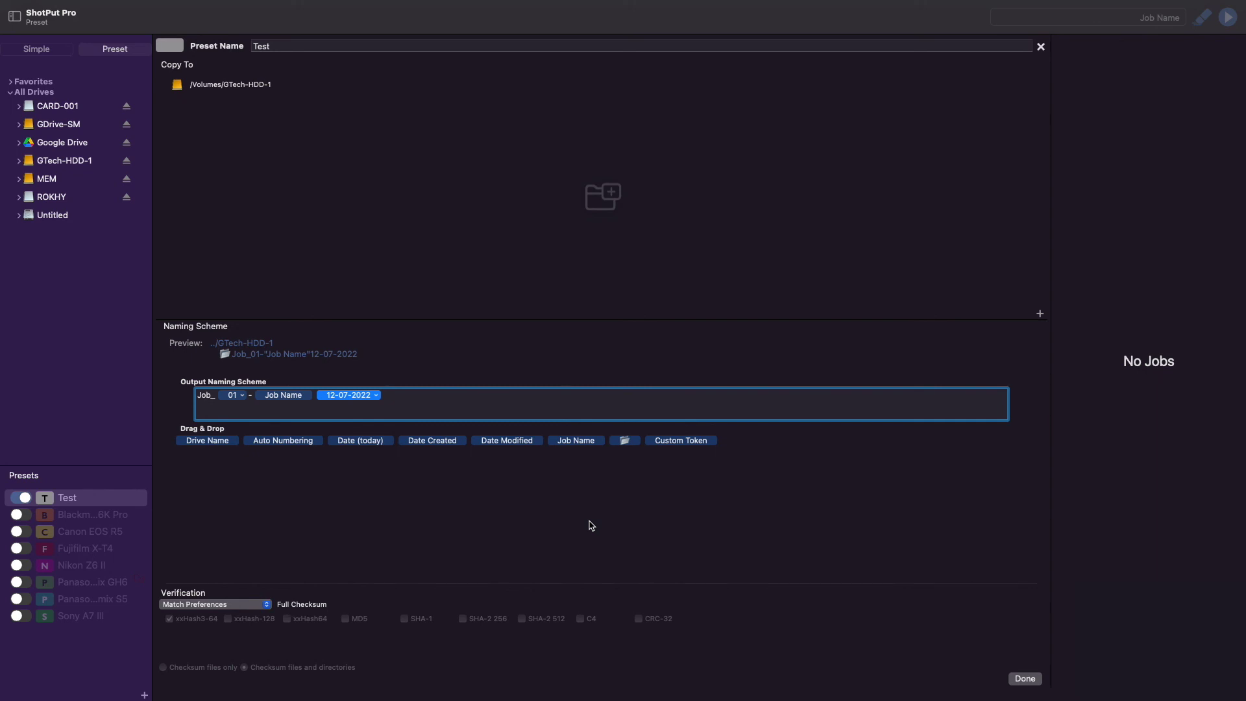
click(1028, 679)
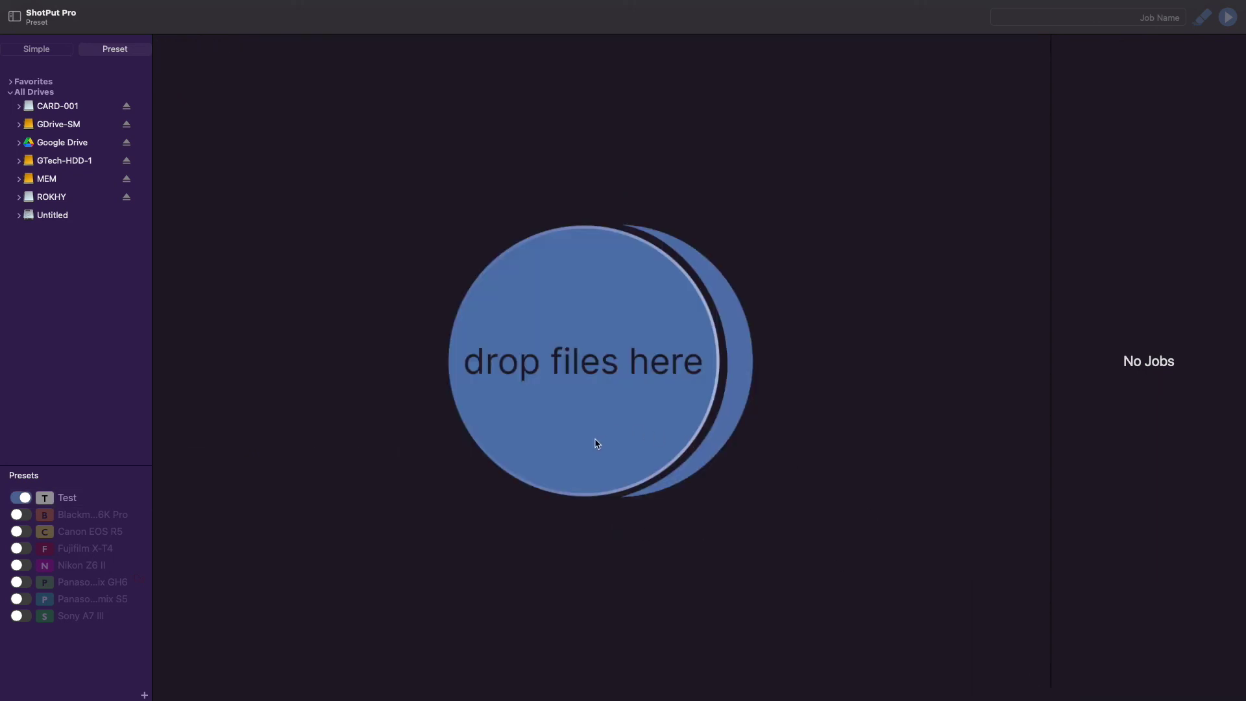